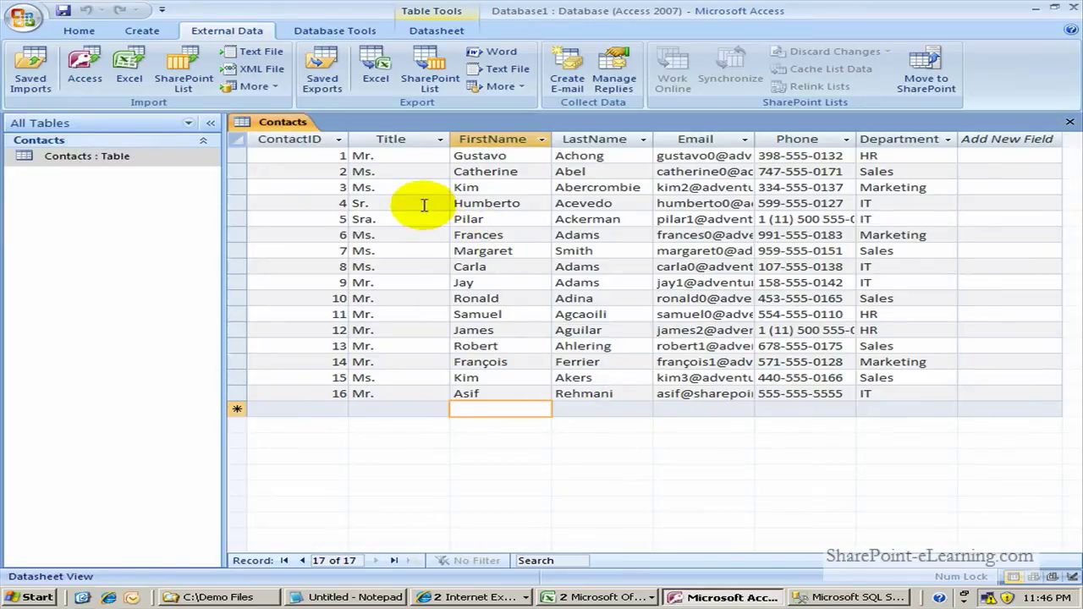
left_click(223, 31)
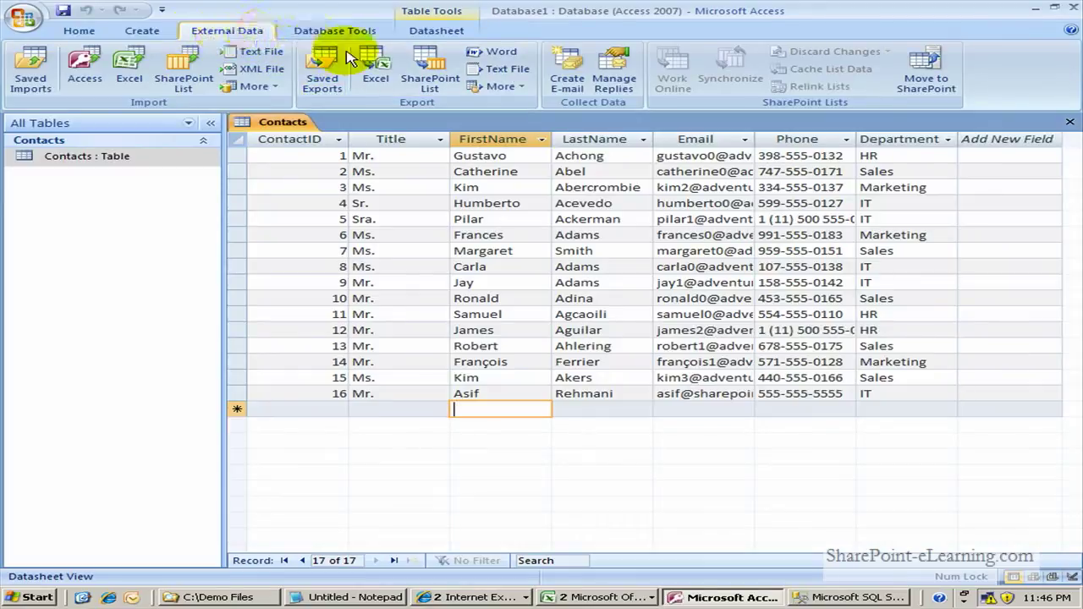
left_click(453, 93)
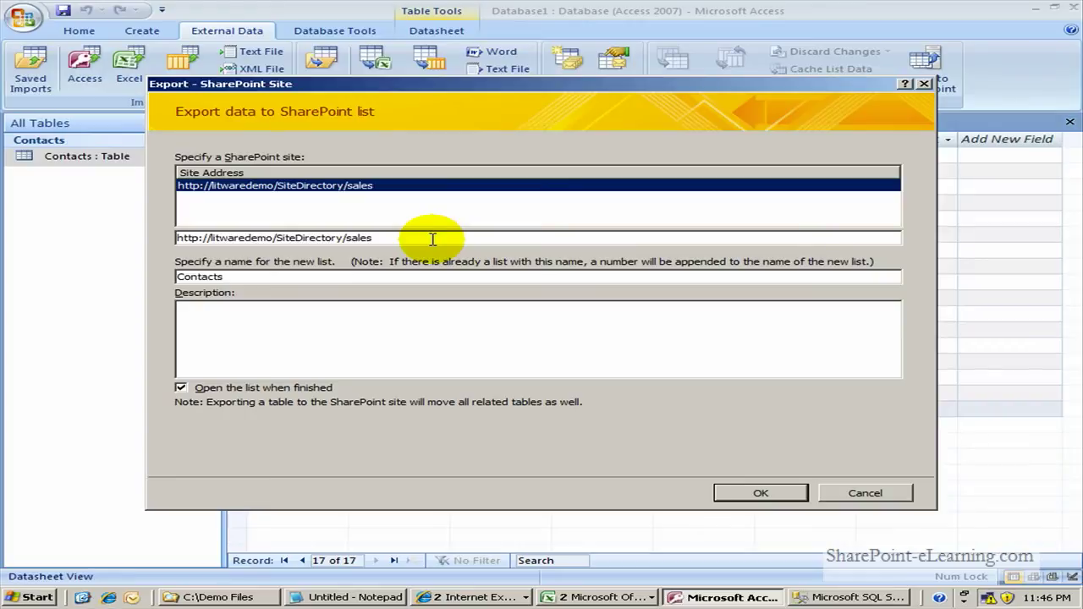
left_click(423, 240)
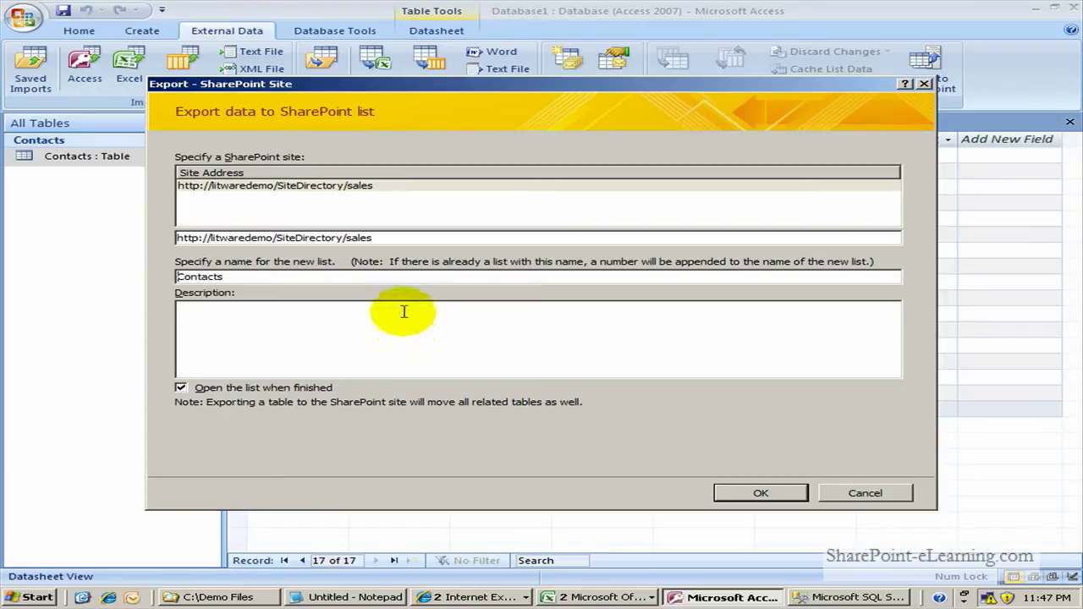
left_click(393, 280)
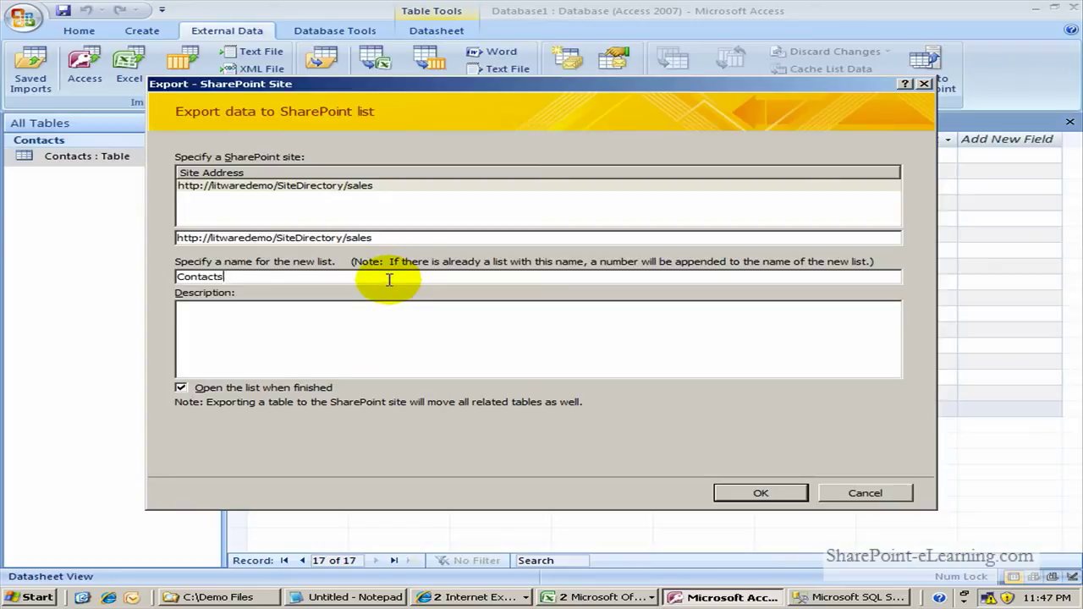
type("Sales")
left_click(390, 280)
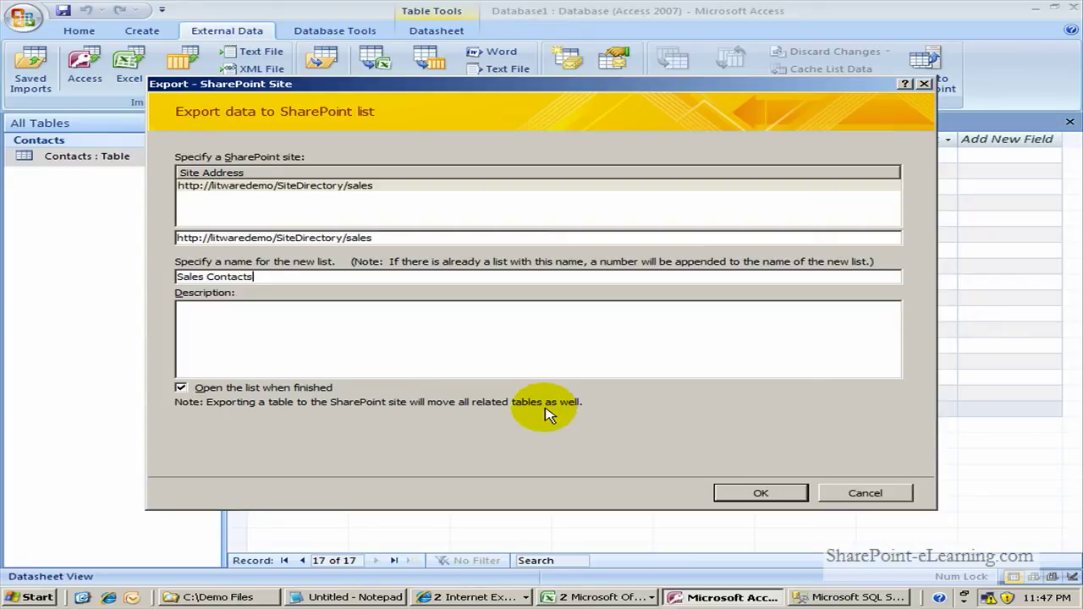
left_click(760, 496)
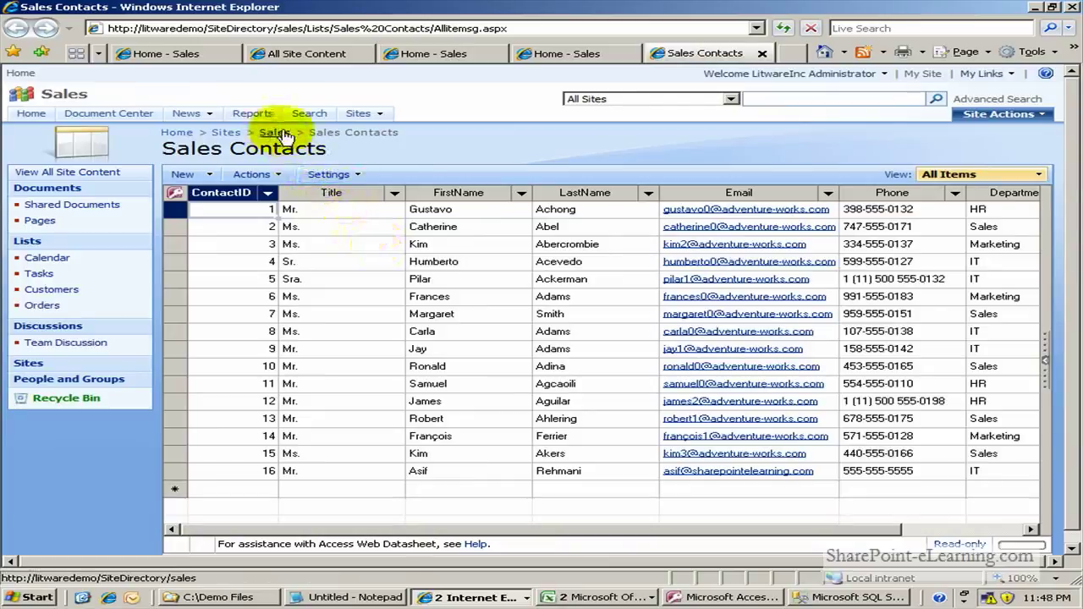
left_click_drag(310, 132, 426, 143)
left_click(425, 141)
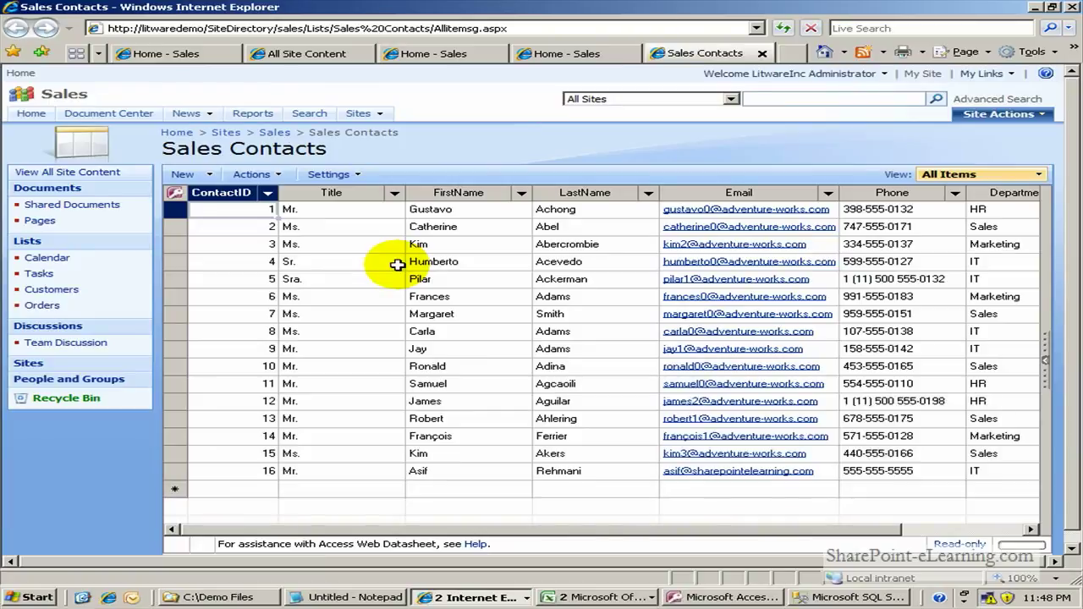
left_click(249, 228)
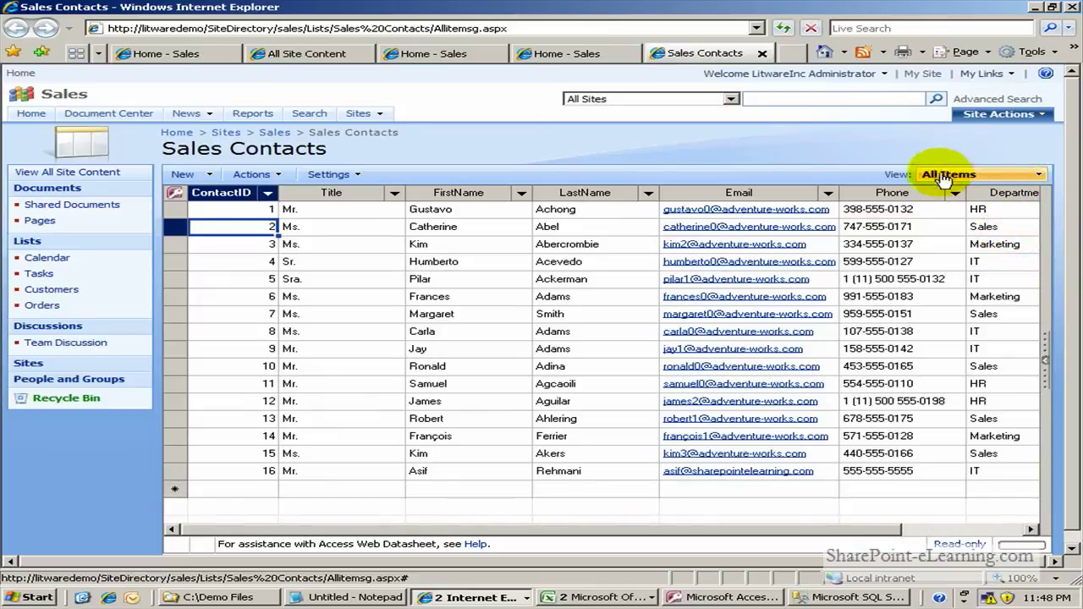
Modify the All Items view of the Sales Contacts list to hide the ContactID column
left_click(1001, 179)
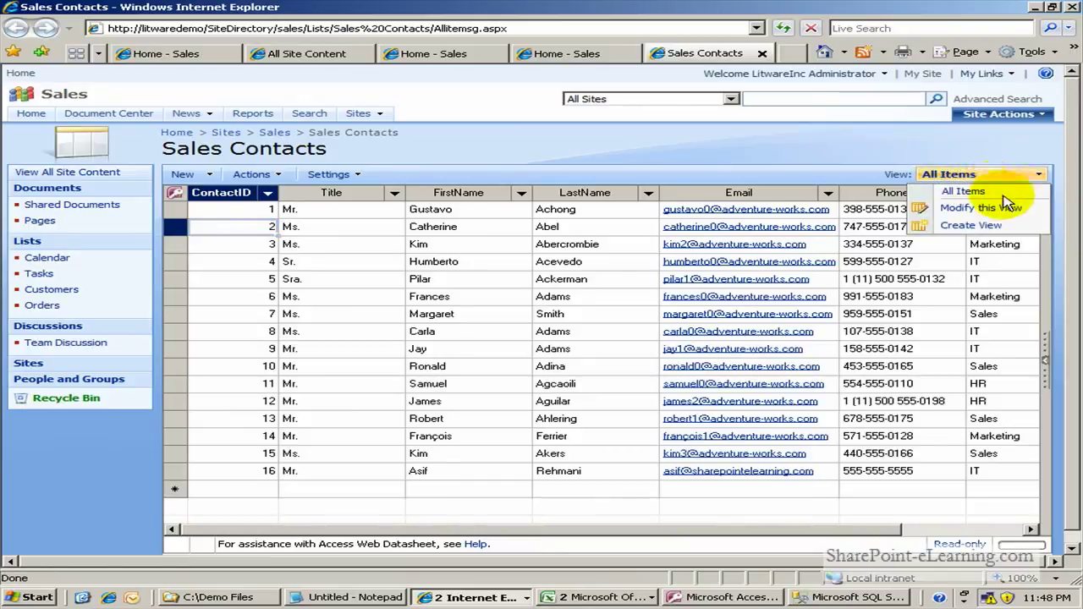
left_click(1014, 208)
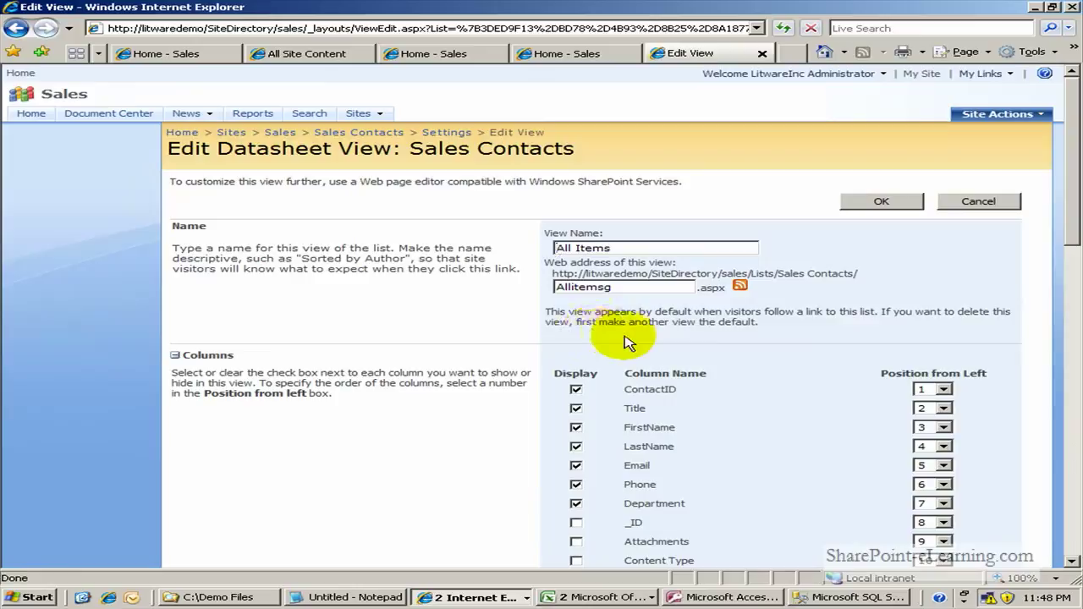
left_click(575, 389)
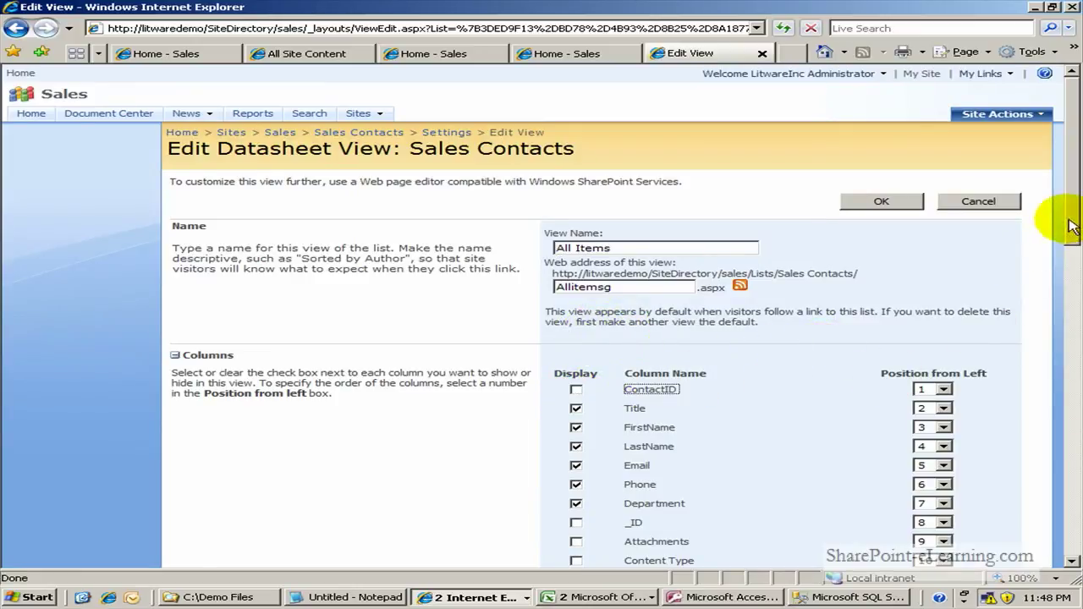
Set the view's first sort column to Department and save the view
scroll(1057, 222, "down", 2)
scroll(1068, 297, "down", 10)
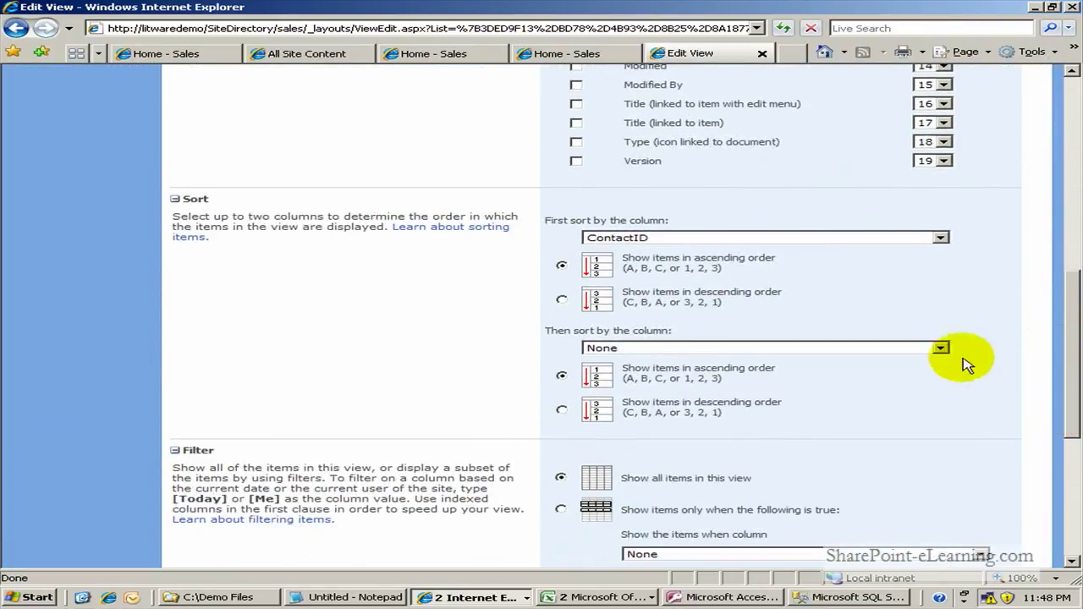
left_click(896, 239)
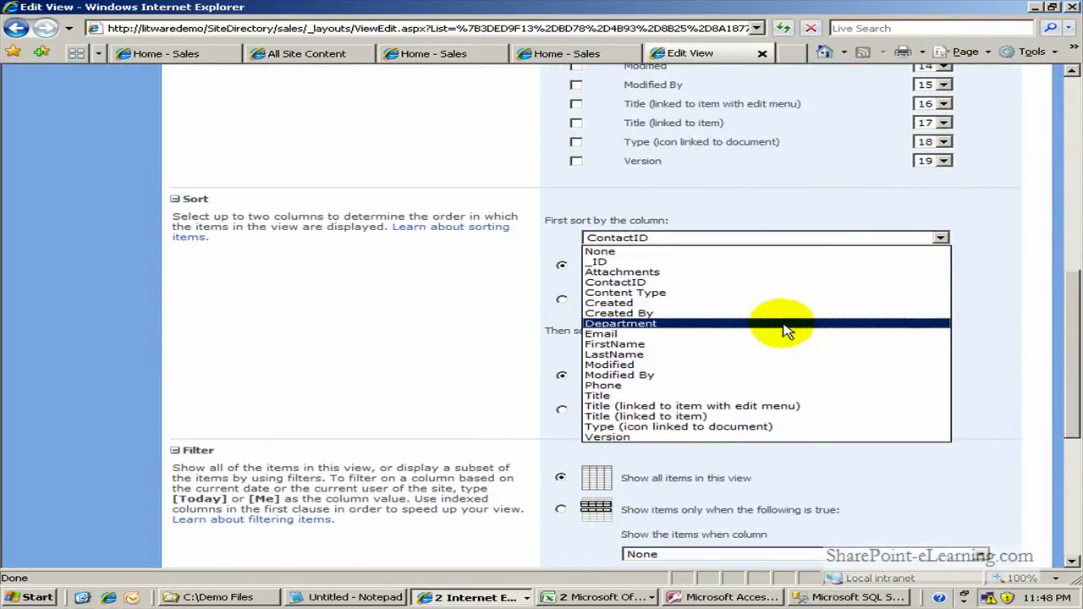
left_click(776, 326)
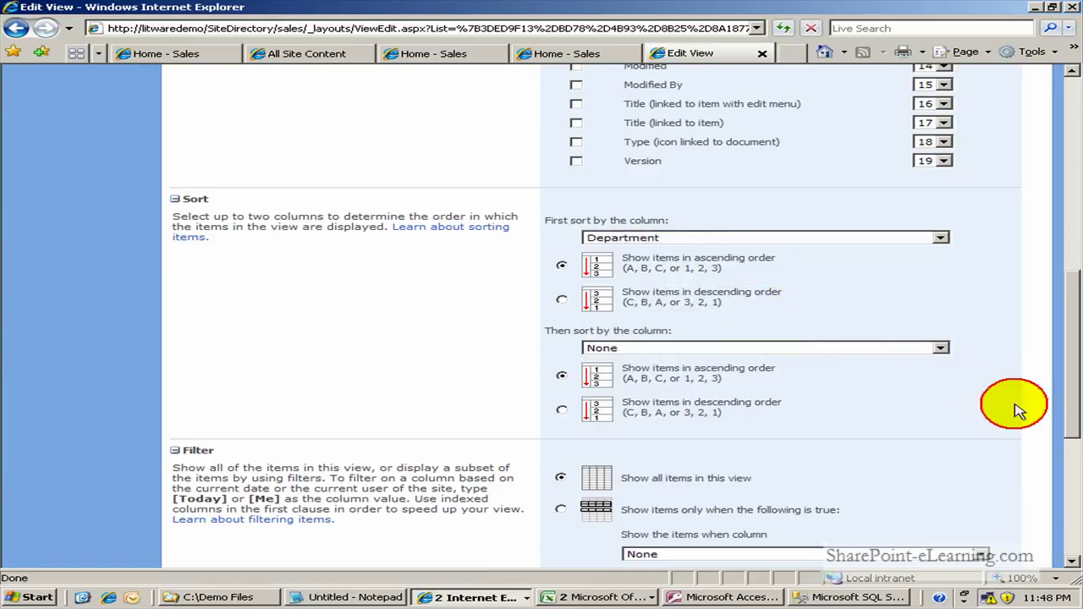
left_click(1070, 465)
left_click(881, 498)
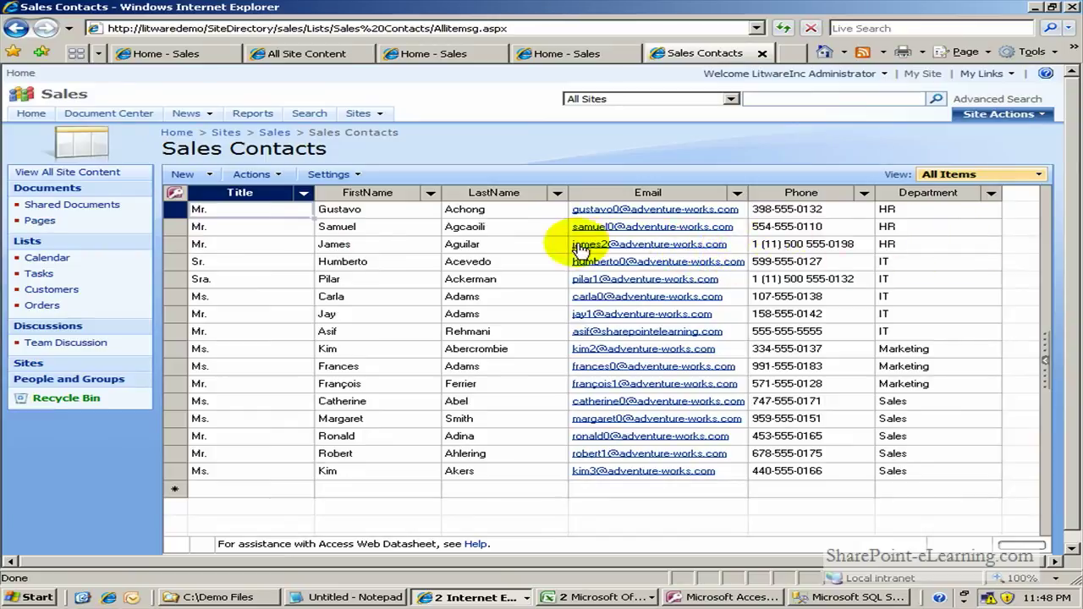
Examine the sort and filter options of the LastName and FirstName columns, keeping all items shown
left_click(558, 194)
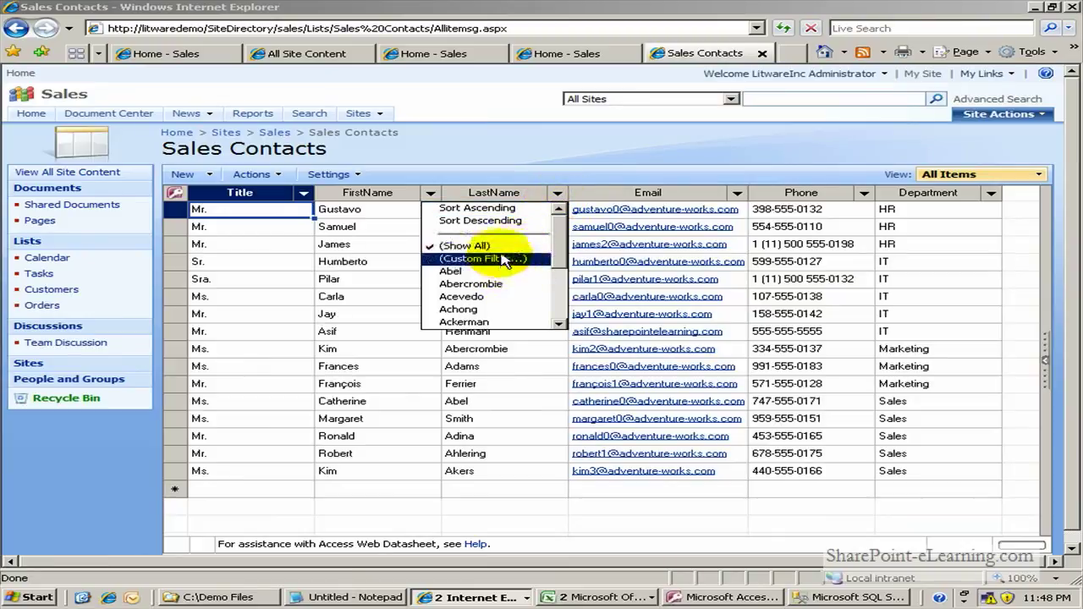
left_click(478, 246)
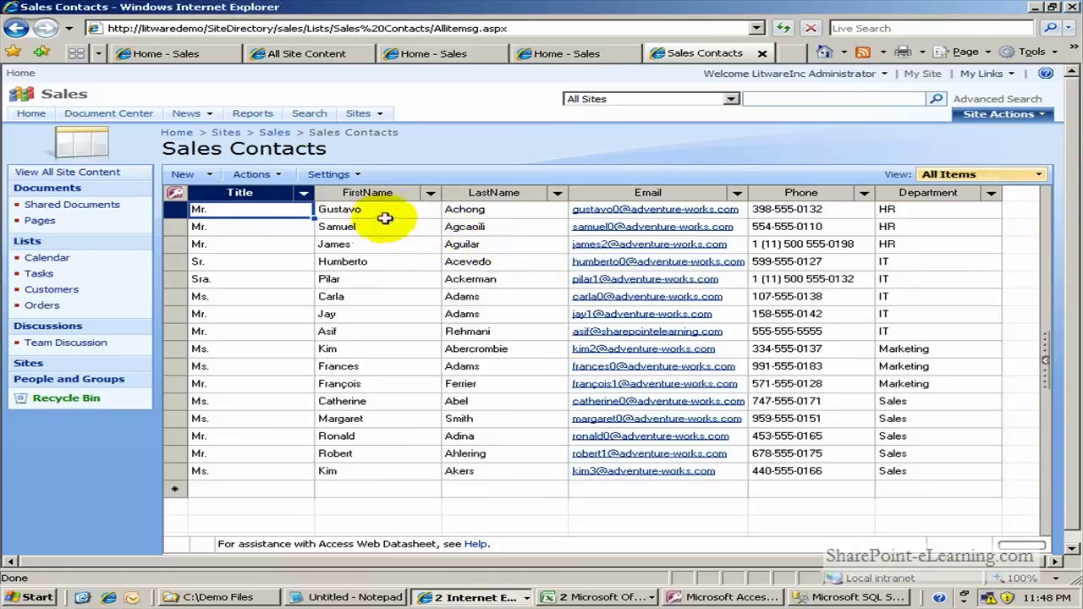
left_click(430, 193)
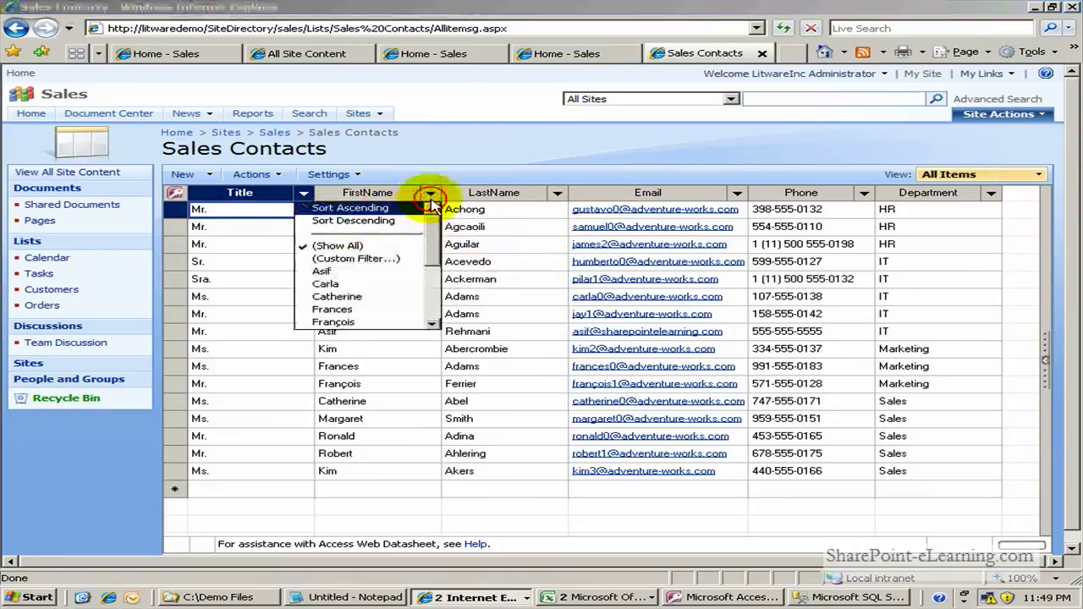
left_click(404, 246)
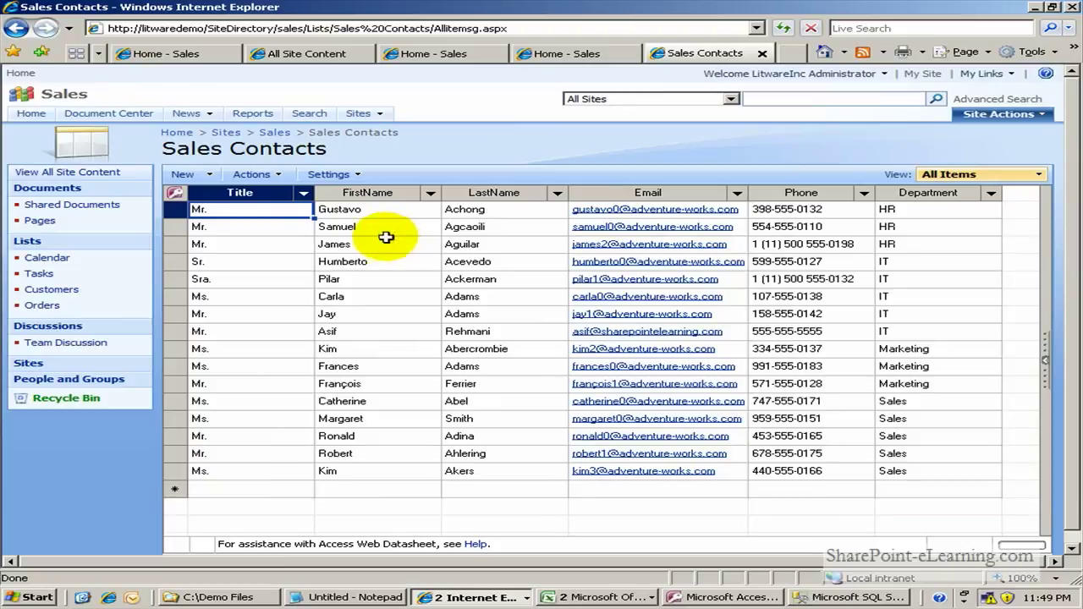
Show the Sales Contacts list in standard view and check the FirstName column's sort and filter options
left_click(274, 175)
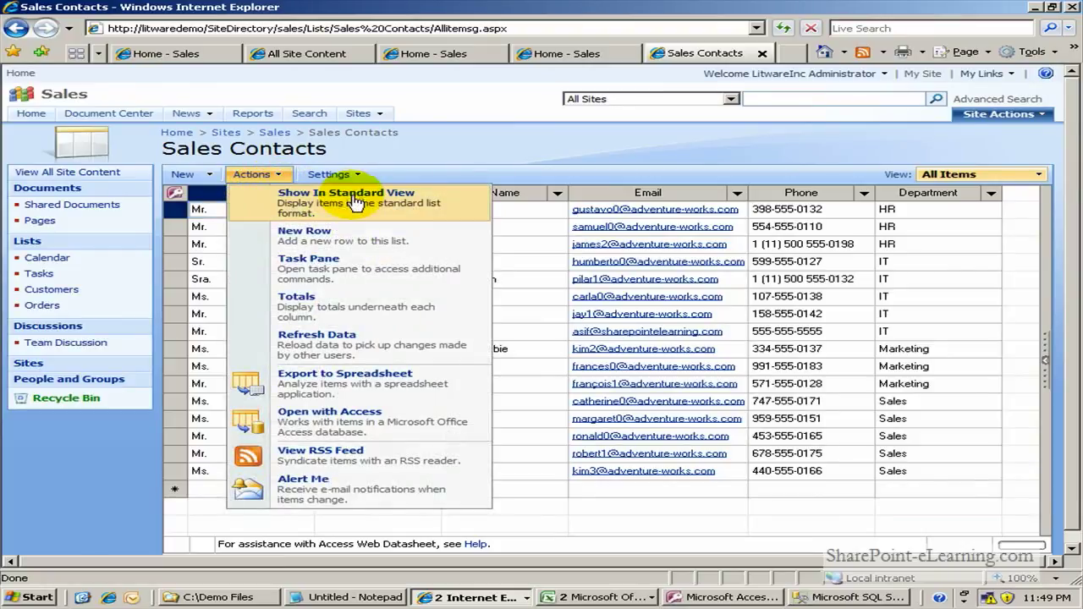
left_click(355, 201)
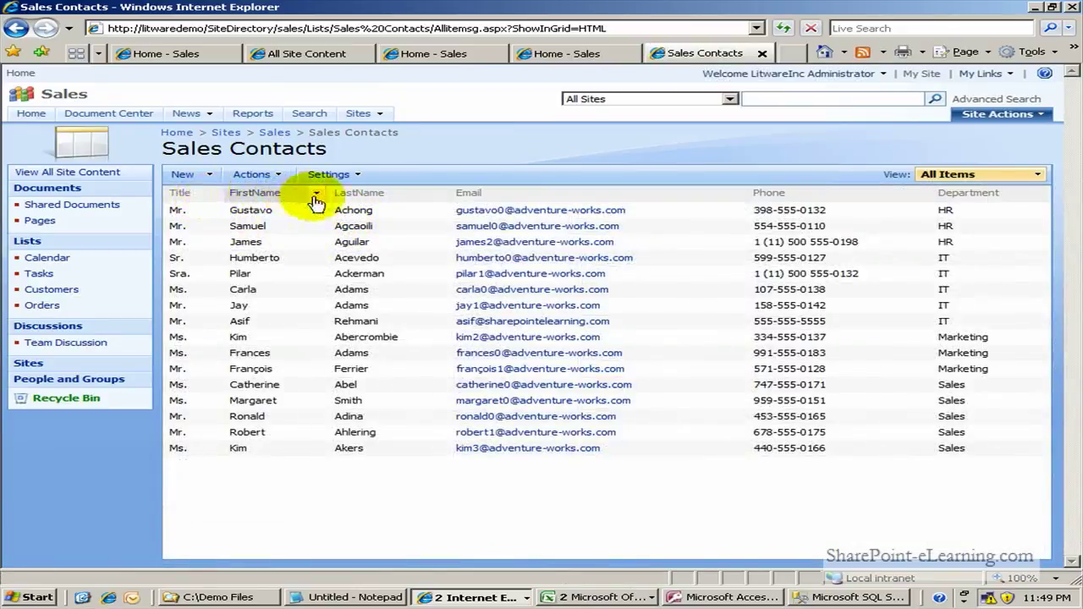
left_click(316, 196)
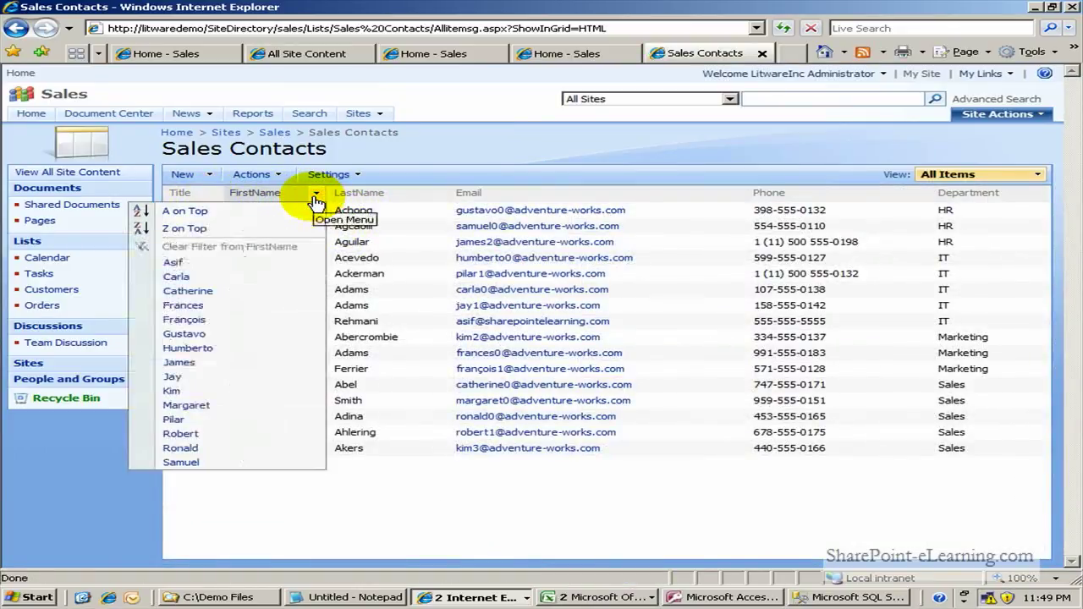
left_click(387, 226)
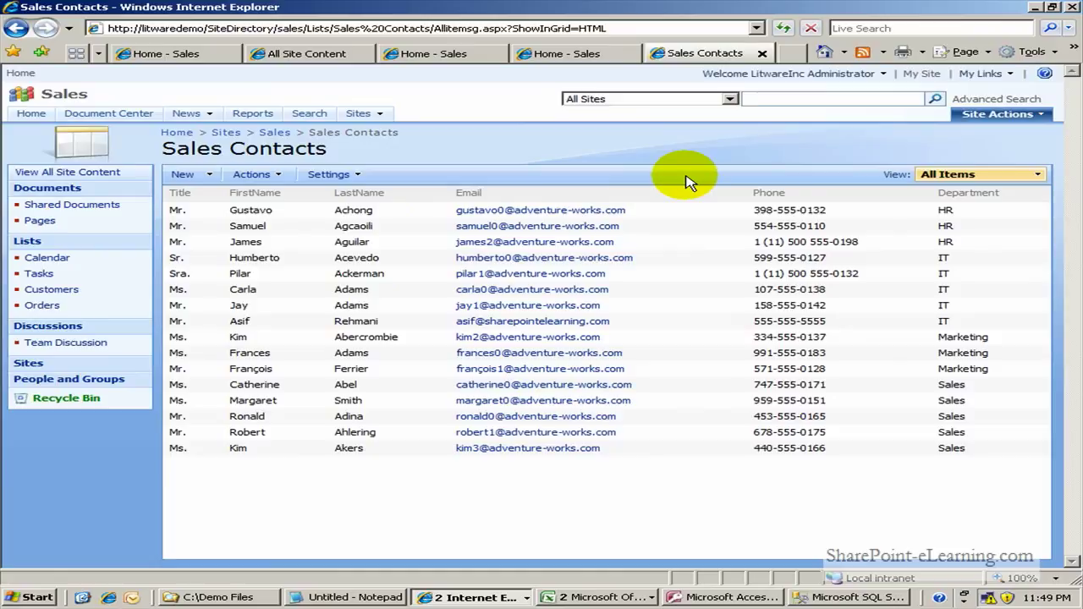
Limit the search scope to This List: Sales Contacts and get ready to enter the search words
left_click(730, 100)
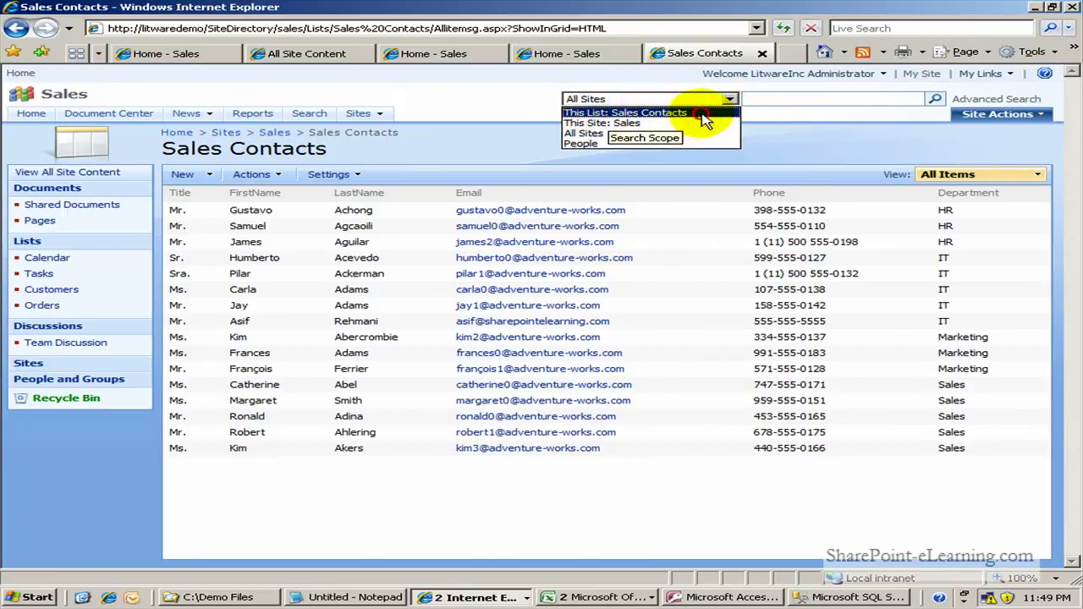
left_click(703, 113)
left_click(775, 100)
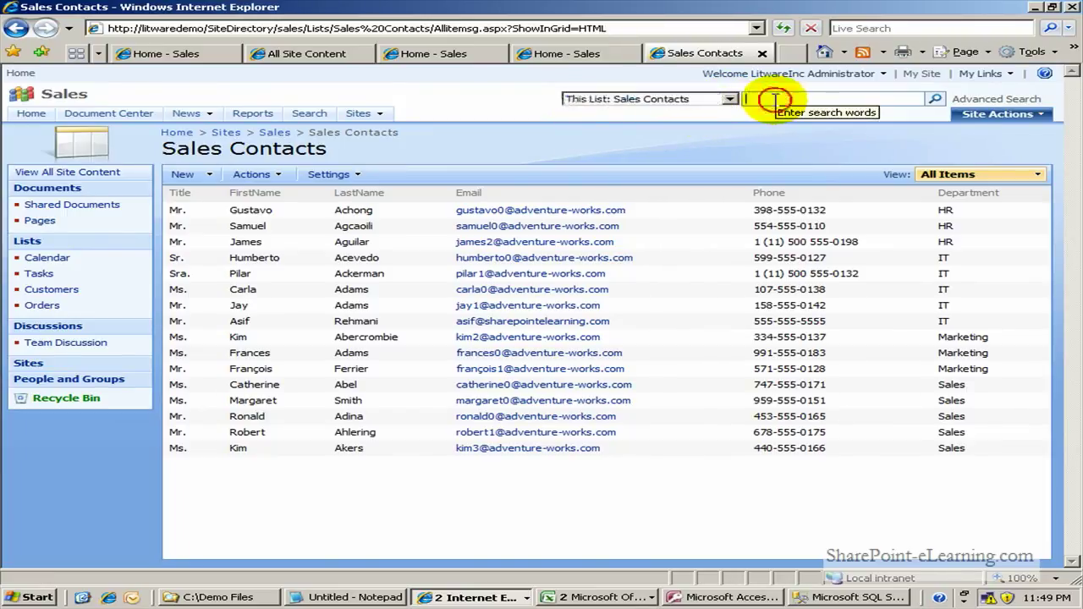